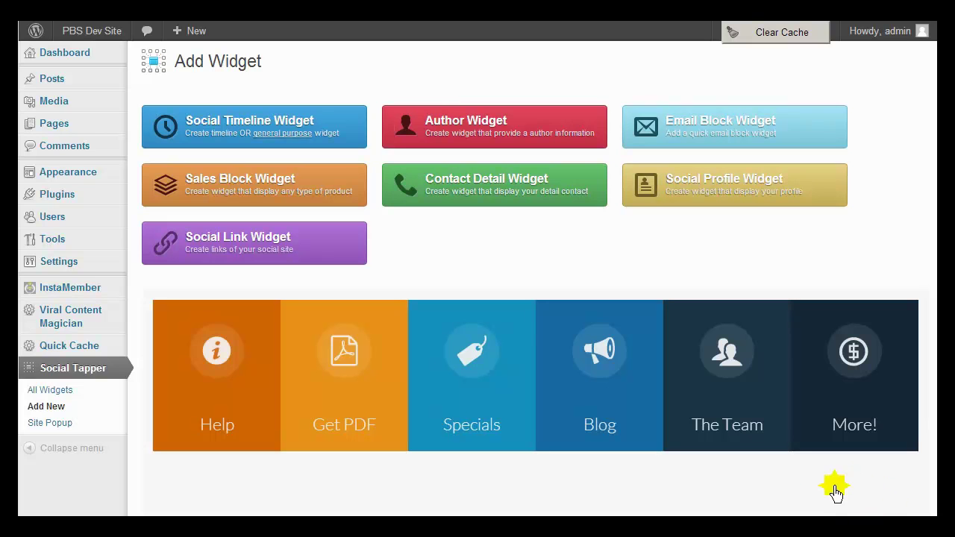
Step: Review the Social Tapper plugin's All Widgets list and Site Popup settings, and return to the Add New widget page
click(57, 390)
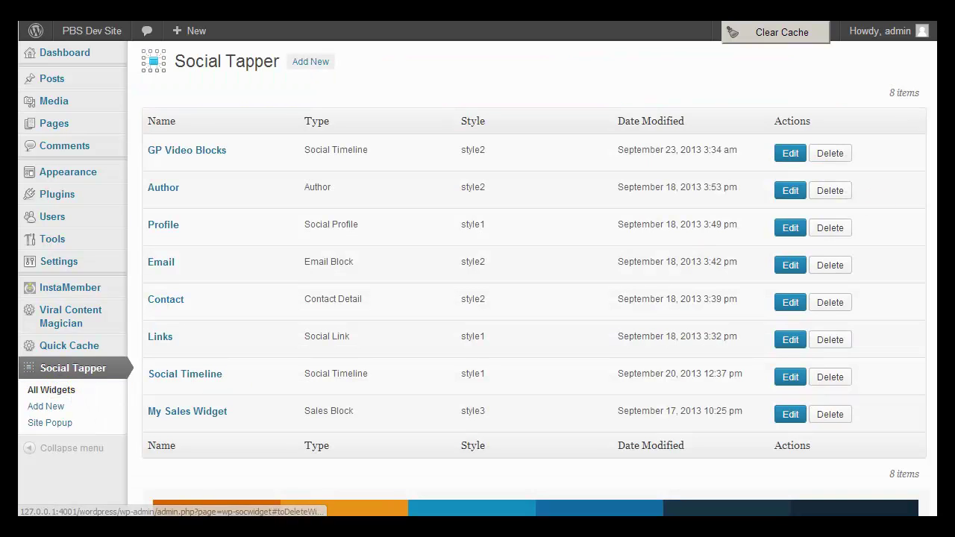
scroll(123, 220, down, 3)
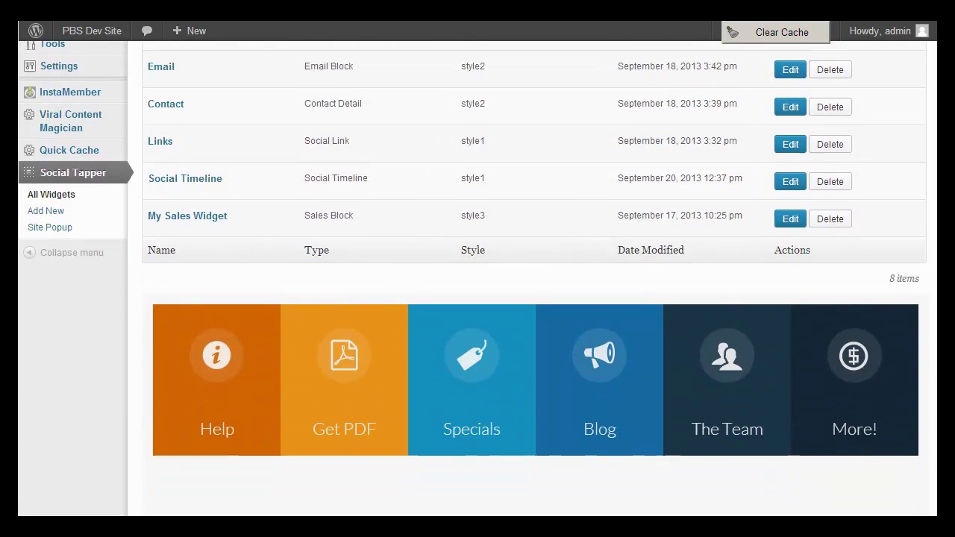
click(44, 211)
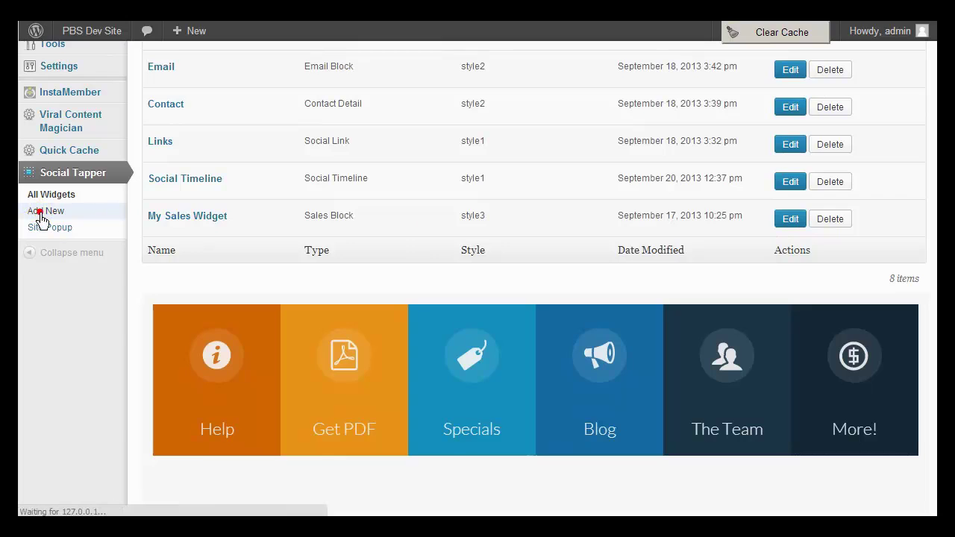
click(42, 433)
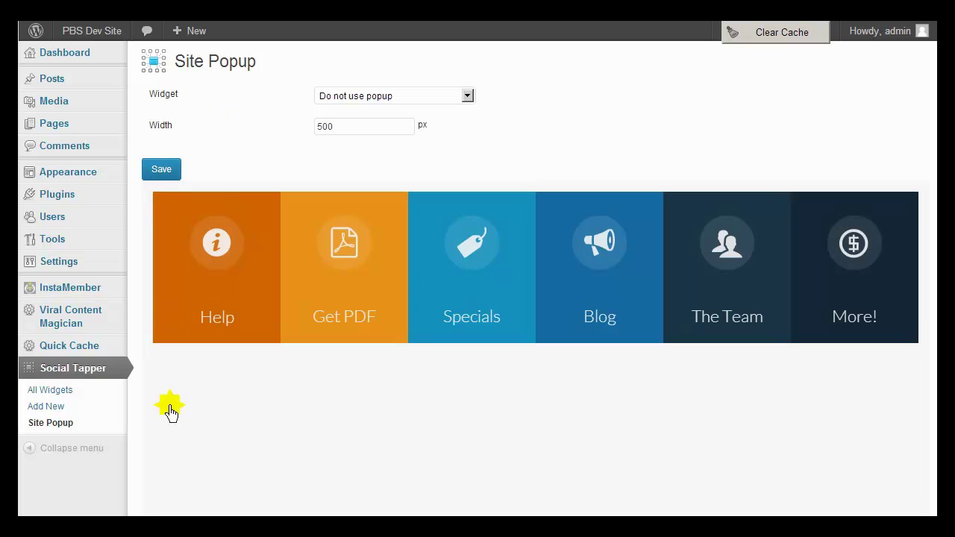
click(48, 407)
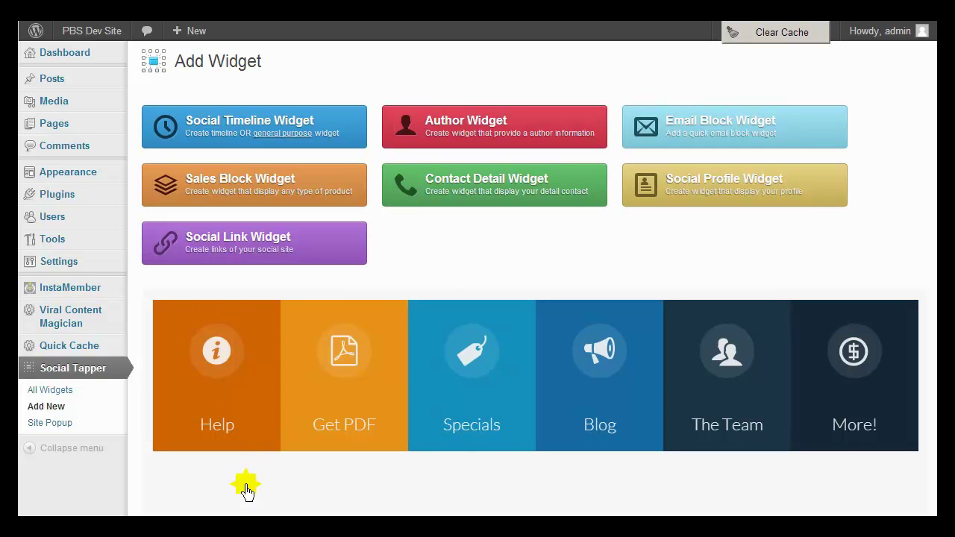
Step: Open the Help user's guide below the widget types and hide its page thumbnails
click(220, 367)
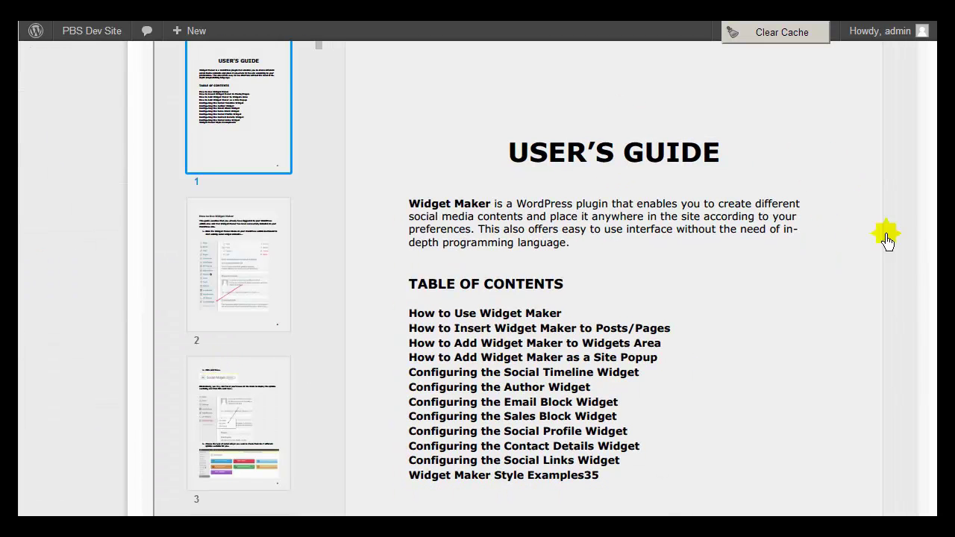
scroll(537, 299, up, 2)
scroll(537, 298, up, 1)
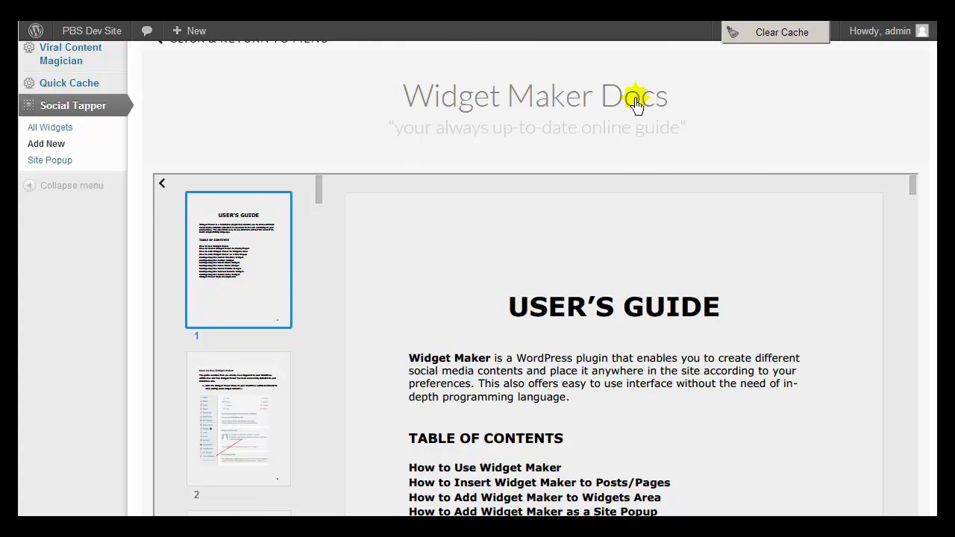
click(159, 185)
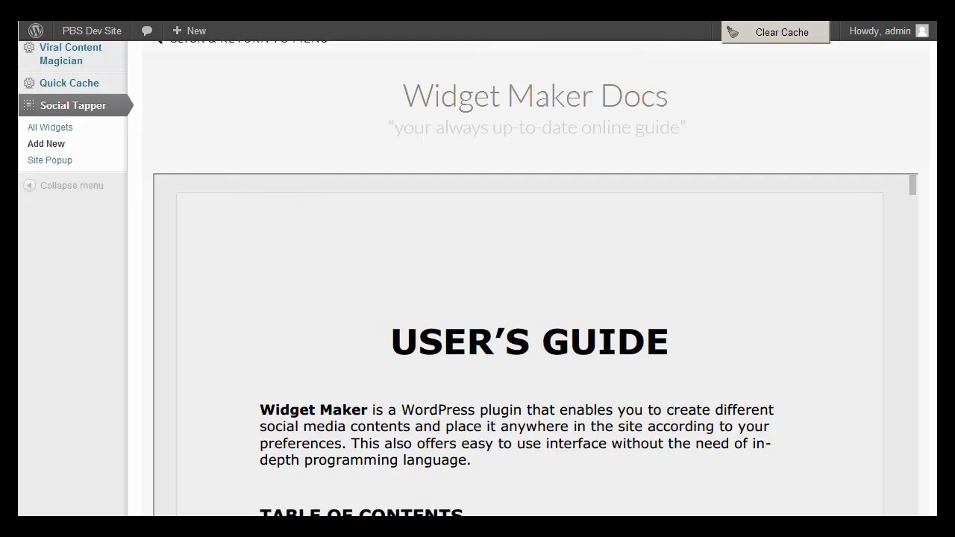
Step: Browse the user's guide from its table of contents to the instructions for adding a new widget, and return to the menu
scroll(477, 298, down, 3)
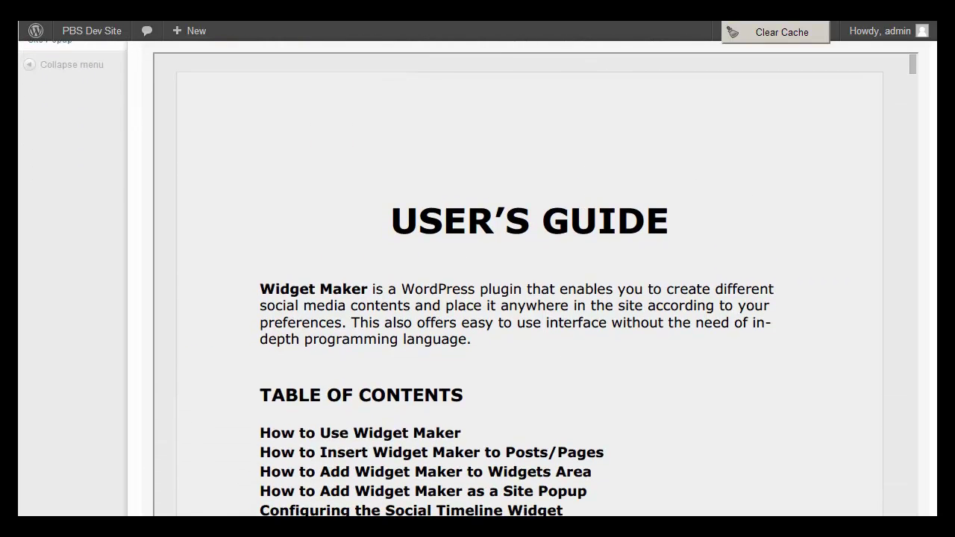
scroll(478, 299, down, 3)
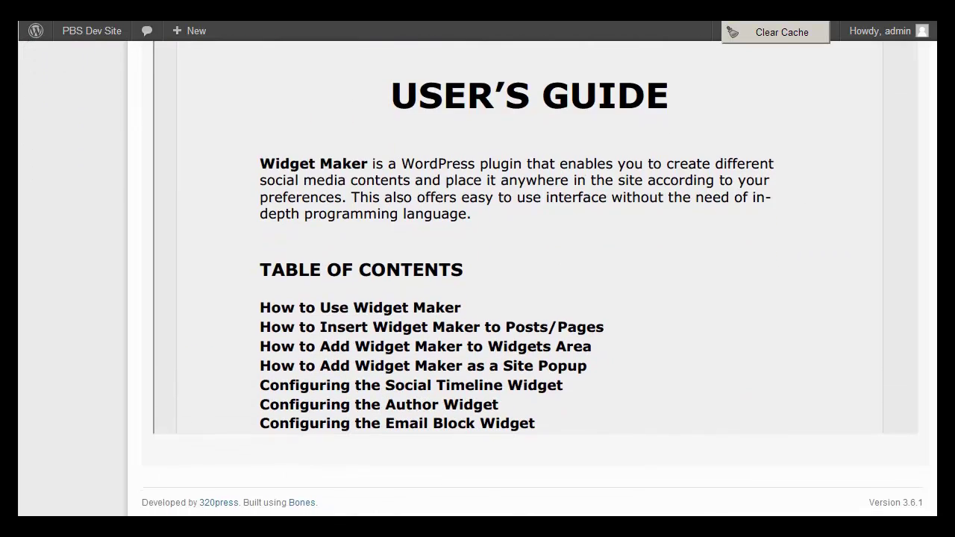
scroll(477, 298, up, 6)
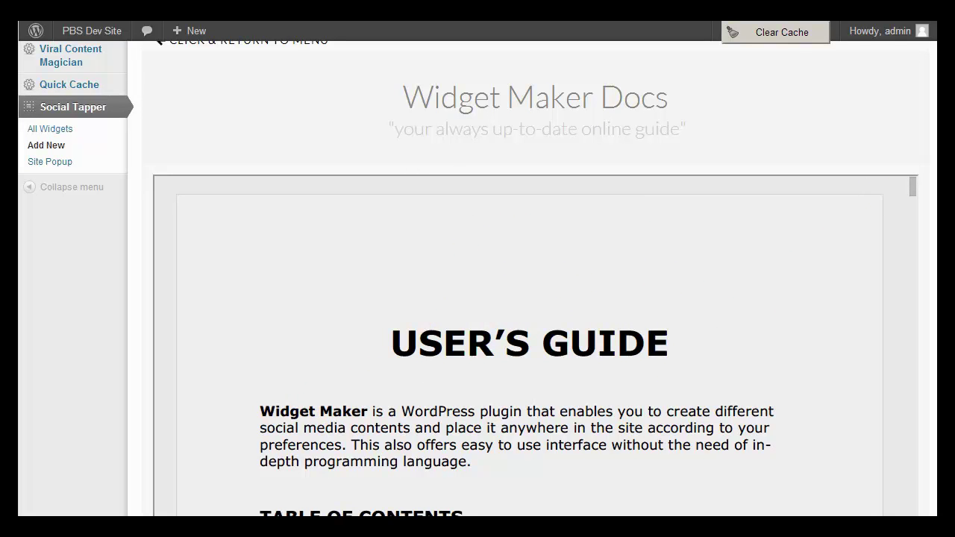
scroll(530, 298, down, 3)
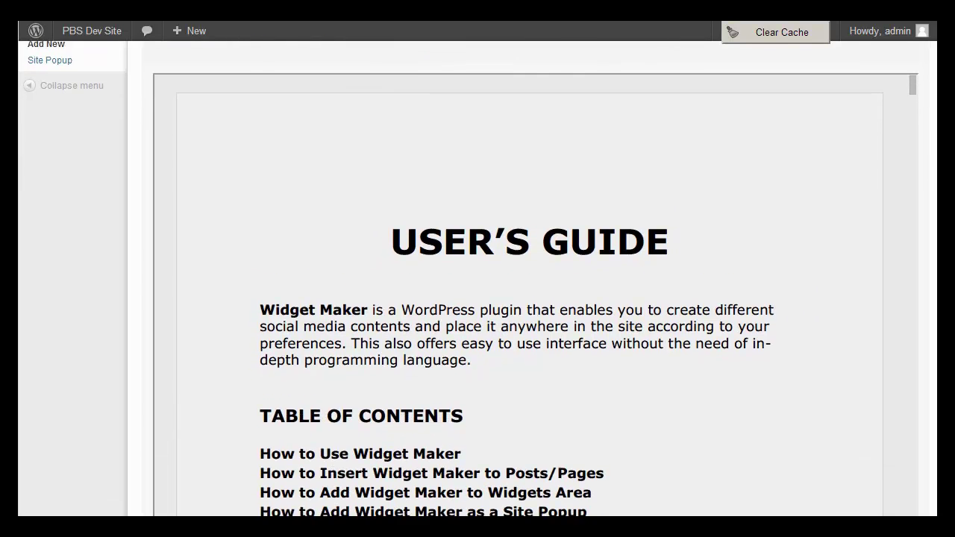
scroll(529, 299, up, 2)
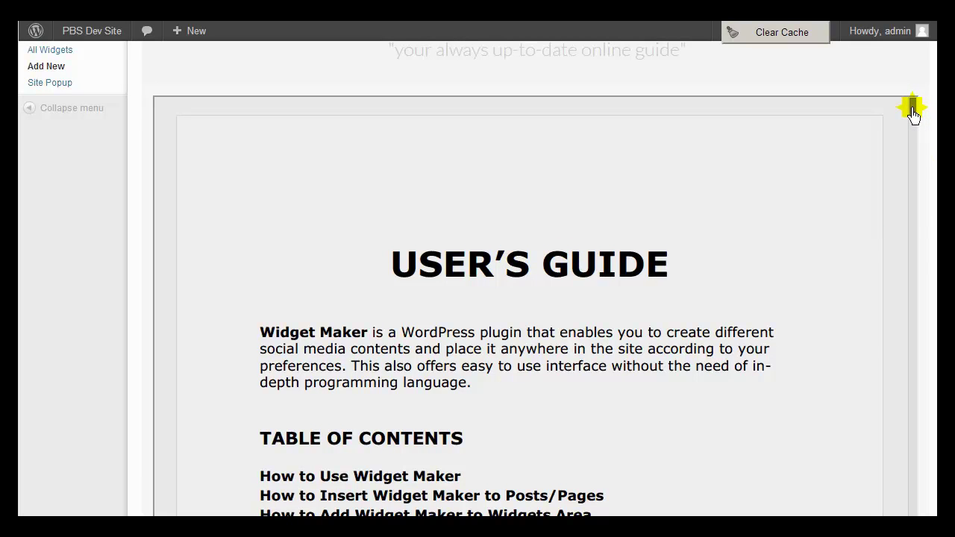
mouse_move(913, 112)
mouse_down()
mouse_move(912, 490)
mouse_move(904, 127)
mouse_up()
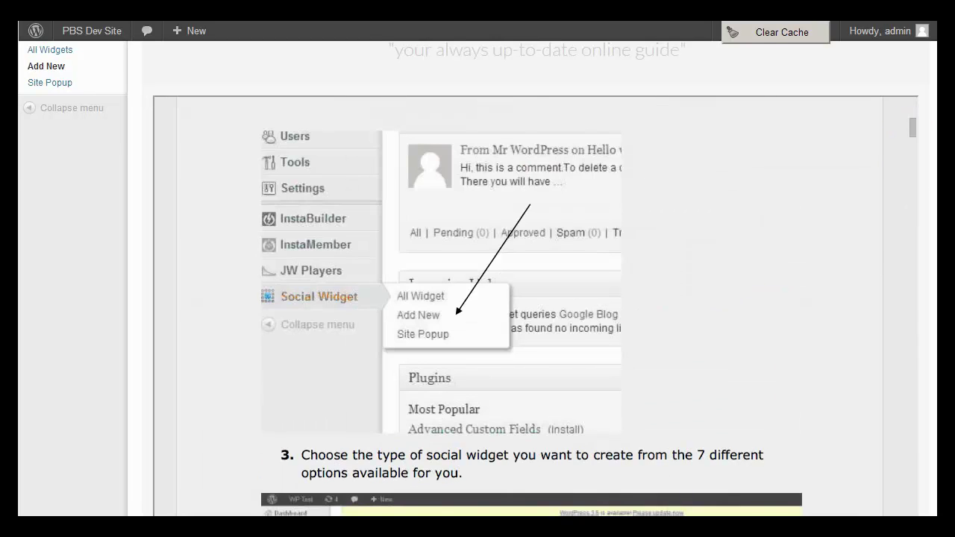
scroll(523, 298, up, 4)
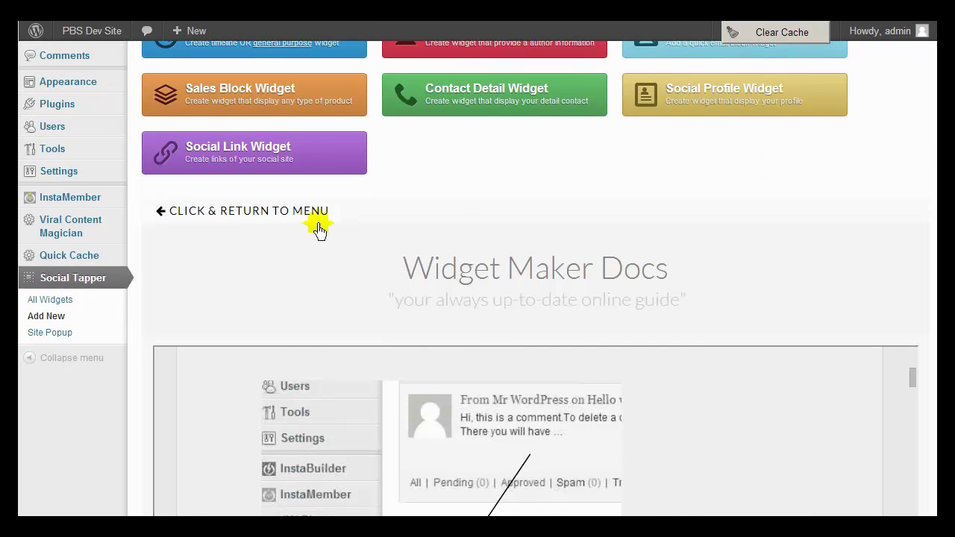
click(245, 212)
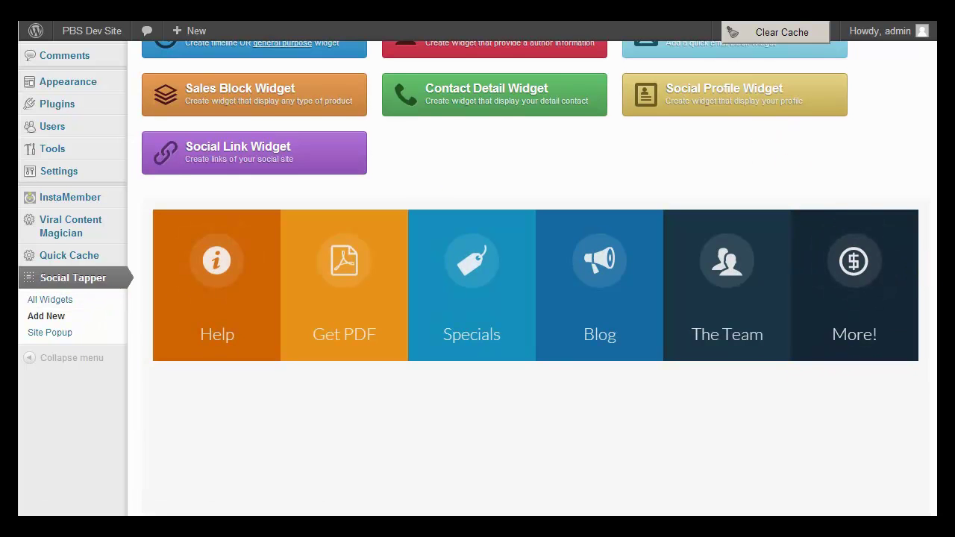
Step: Examine the sample widgets on the PBS Dev Site front page, both in the sidebar and inside the Website Design Myths post
scroll(522, 224, up, 2)
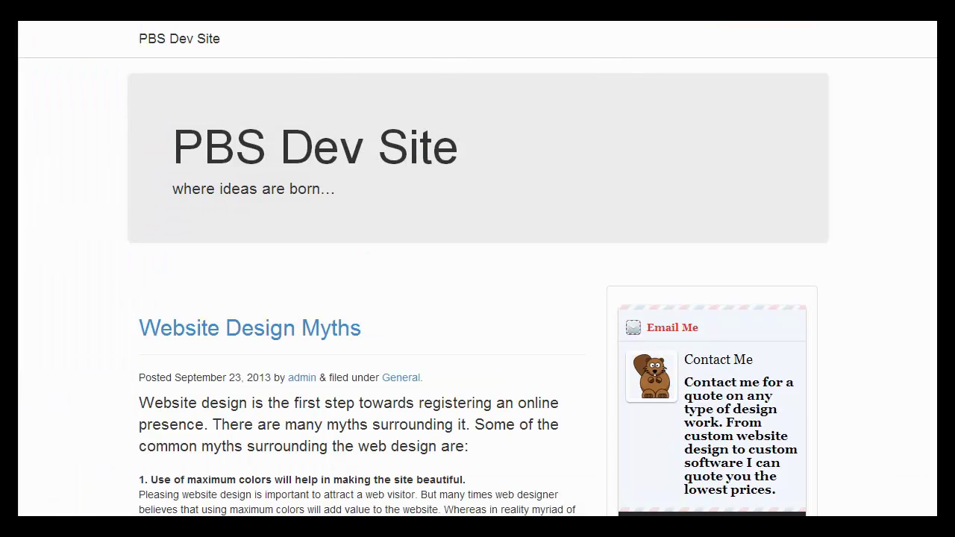
scroll(673, 127, down, 2)
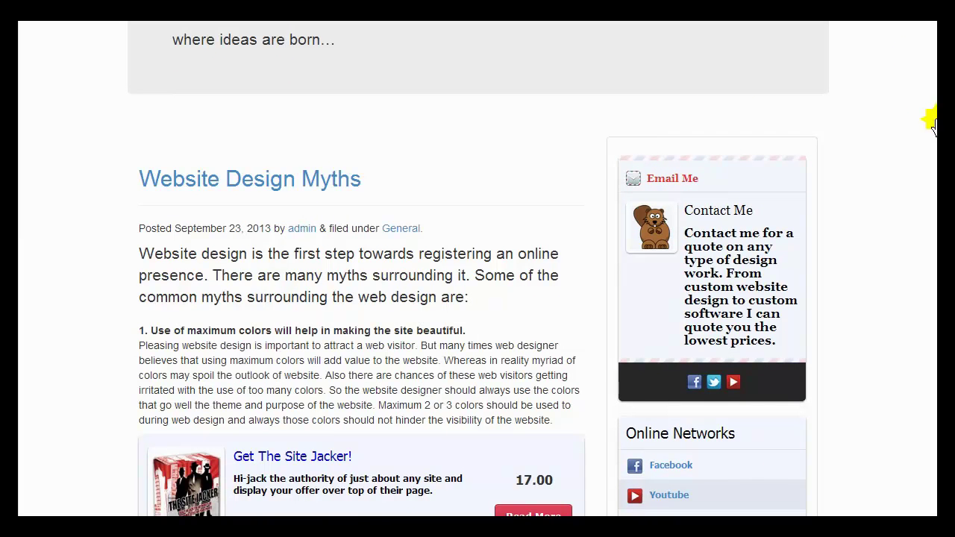
scroll(920, 199, down, 4)
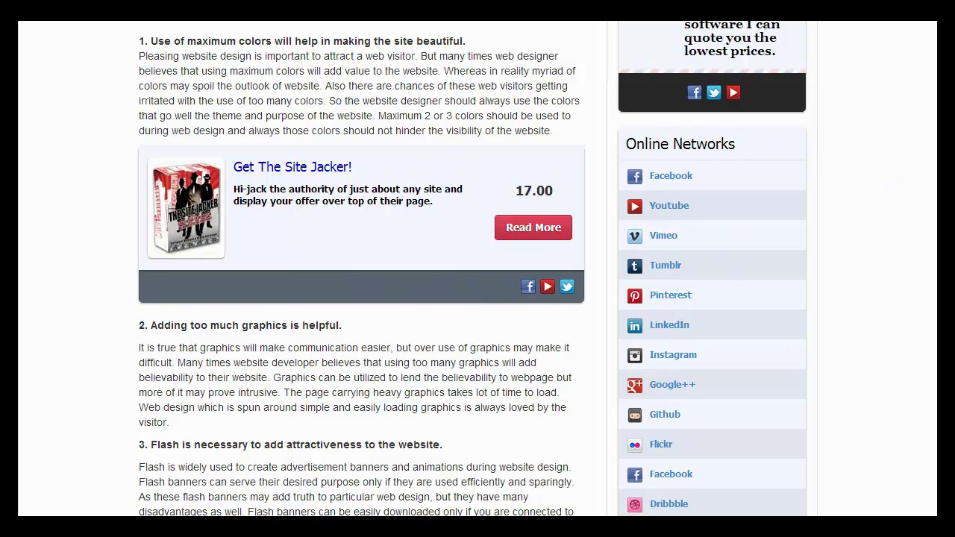
scroll(472, 268, down, 1)
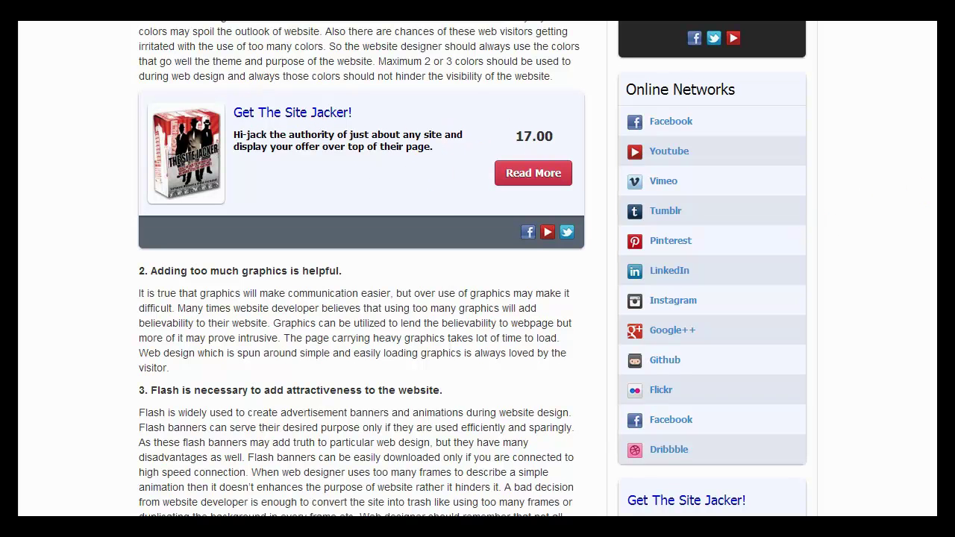
scroll(477, 268, down, 3)
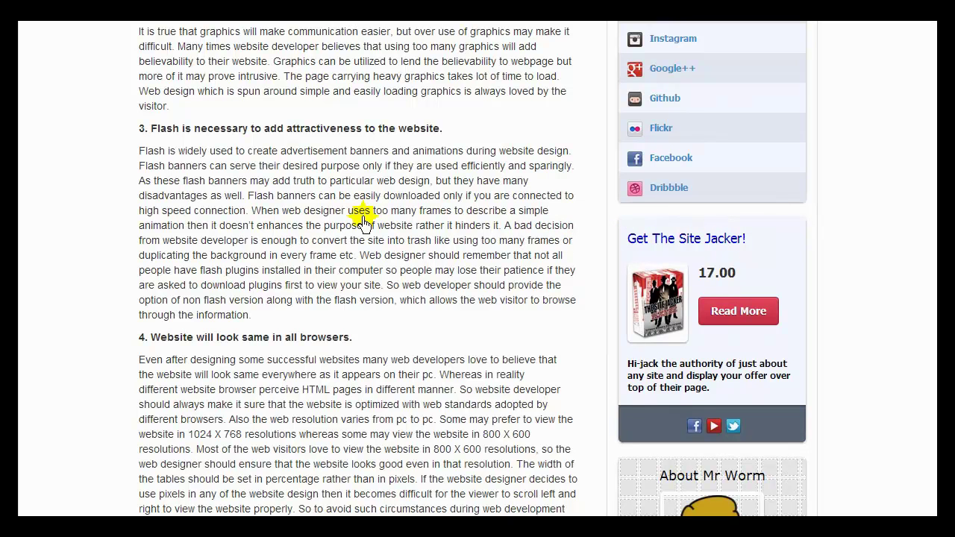
scroll(905, 335, down, 3)
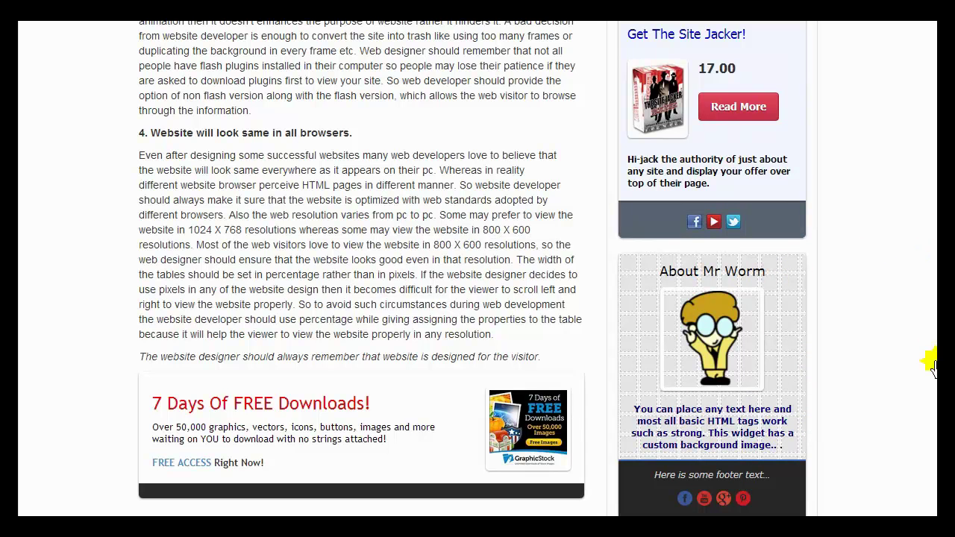
scroll(931, 362, down, 1)
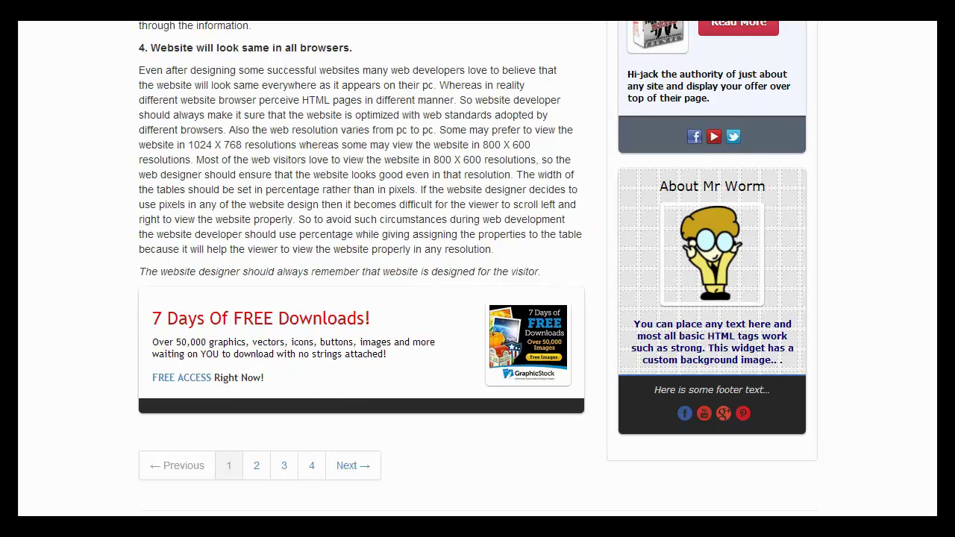
scroll(932, 394, up, 15)
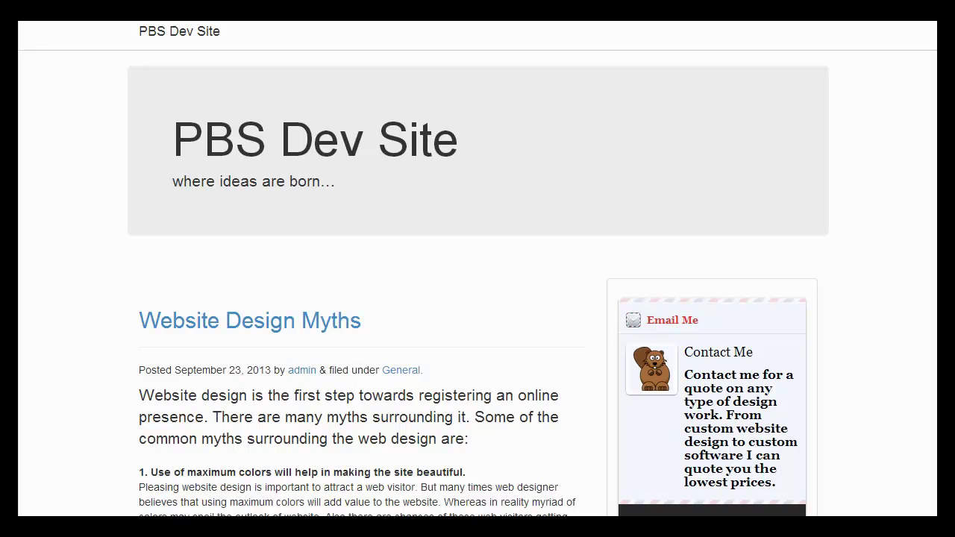
scroll(929, 384, down, 10)
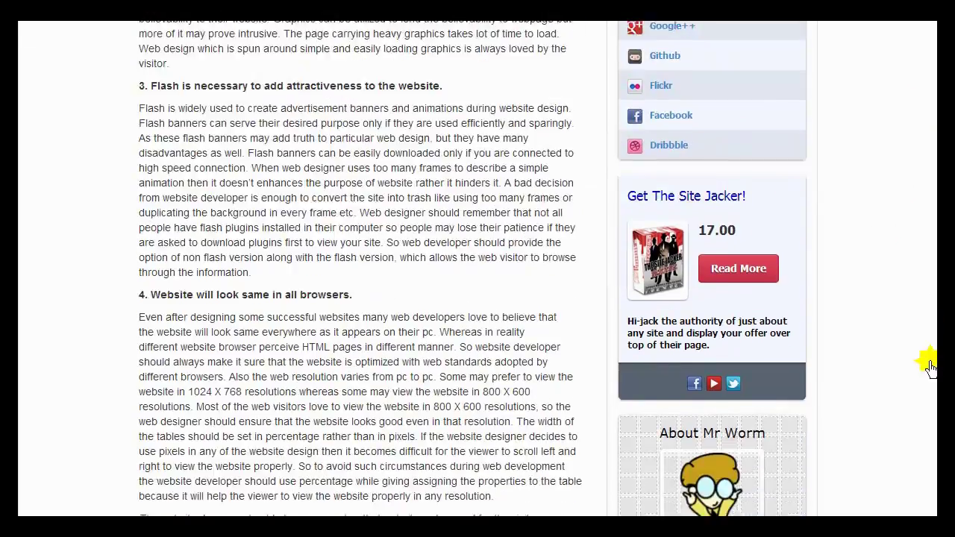
scroll(929, 403, down, 3)
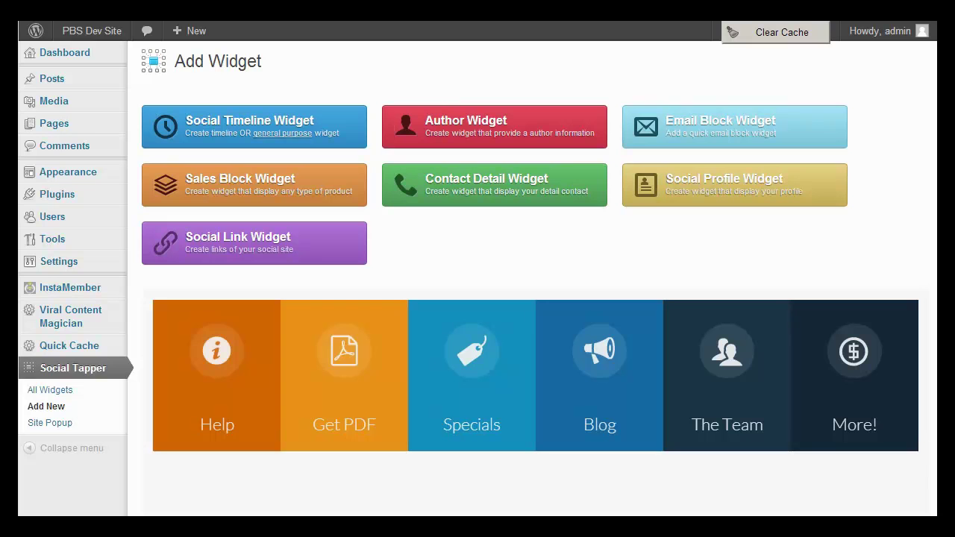
Step: Switch to the FTP client and upload all contents of the local Remote Menu folder to the empty server folder
key(alt+Tab)
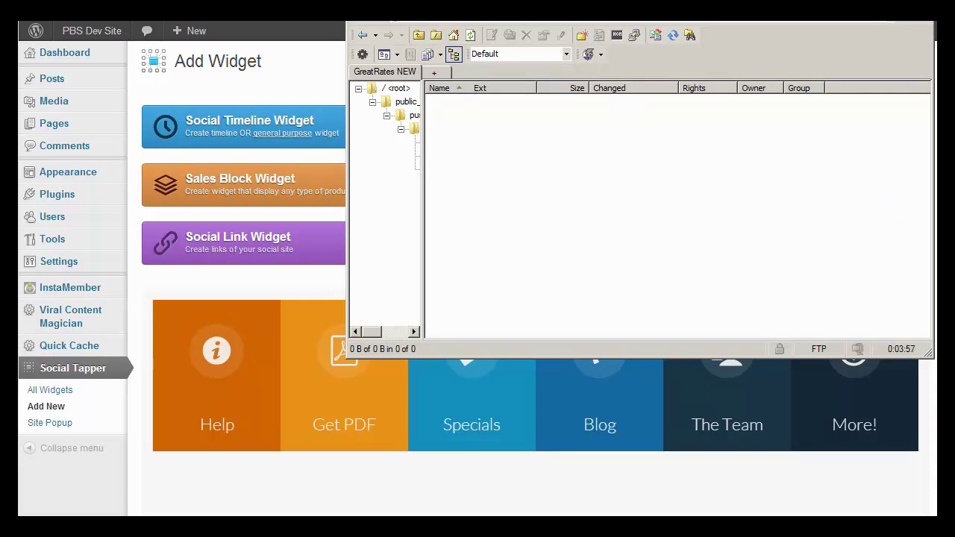
click(702, 192)
click(825, 91)
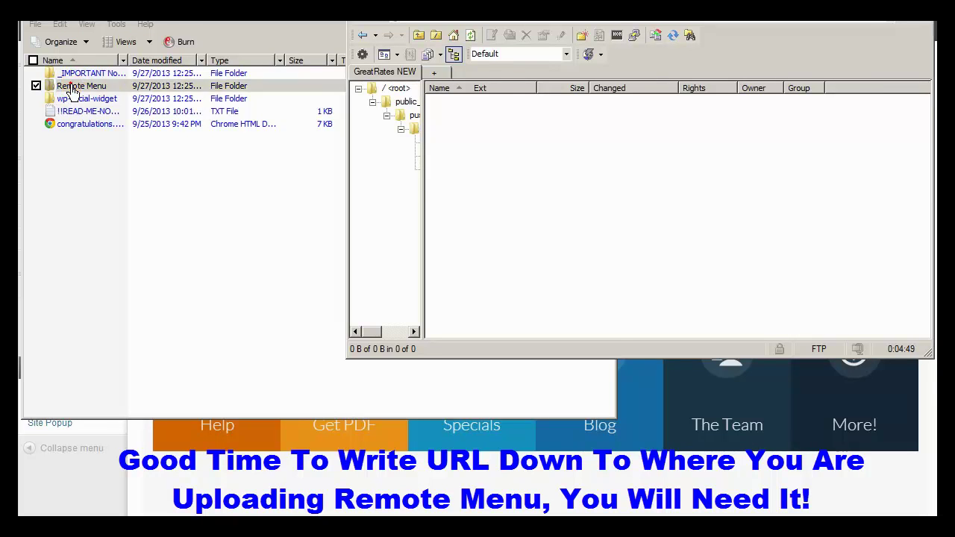
double_click(72, 90)
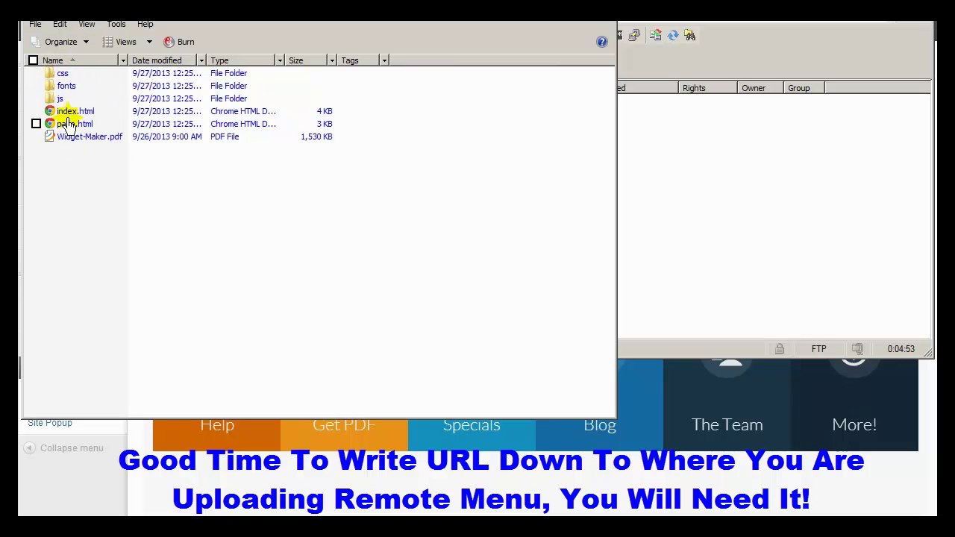
drag(66, 165, 135, 86)
drag(66, 90, 711, 195)
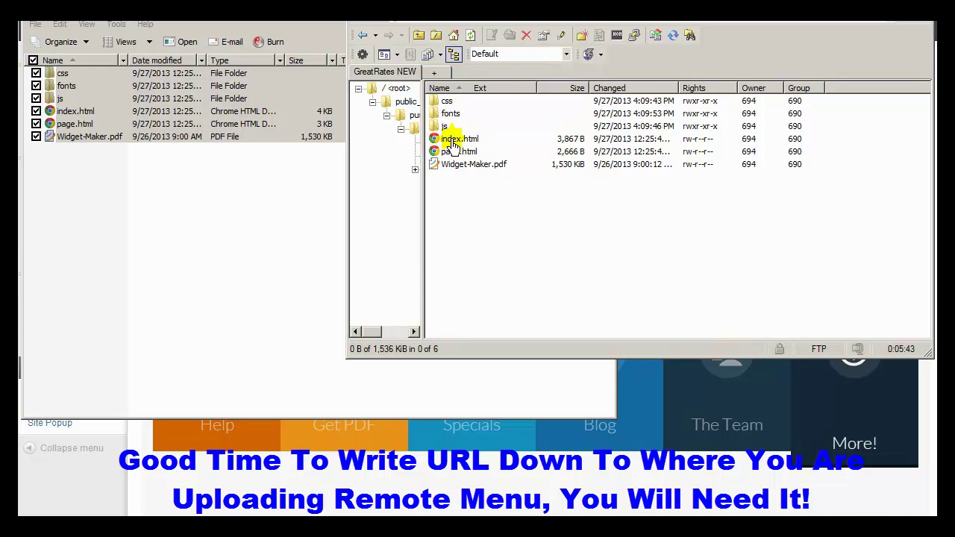
Step: Open the uploaded index.html for editing, select the script block that redirects to google.com, and close the file unchanged
click(456, 142)
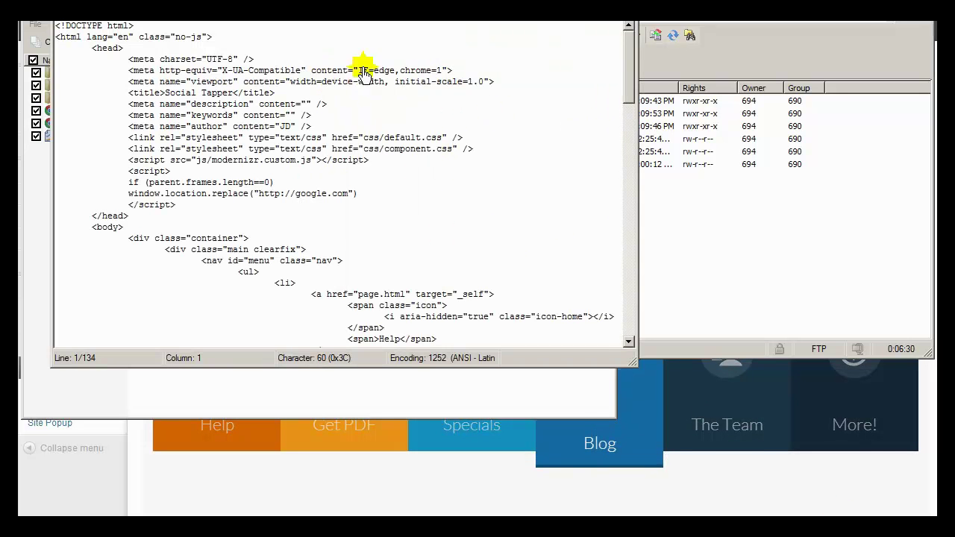
click(182, 201)
drag(177, 205, 51, 184)
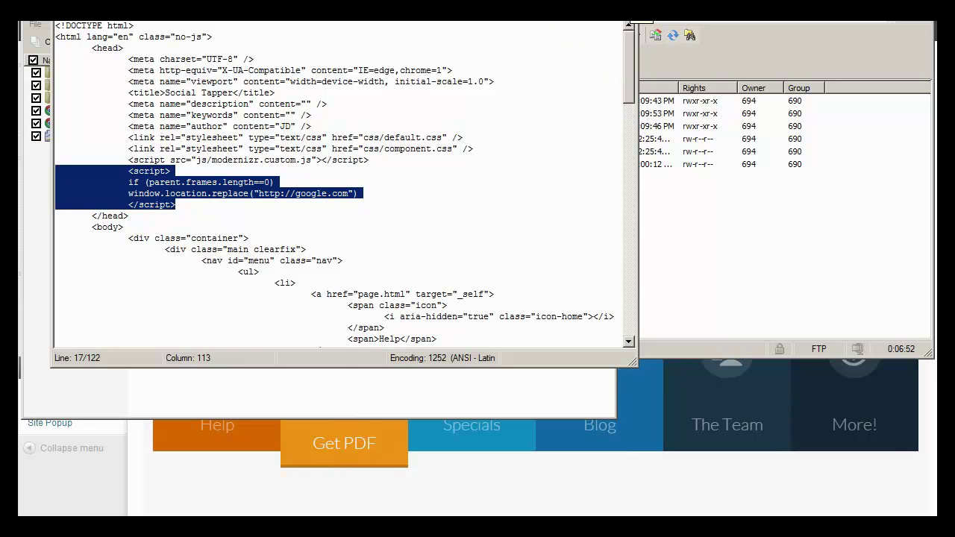
key(Escape)
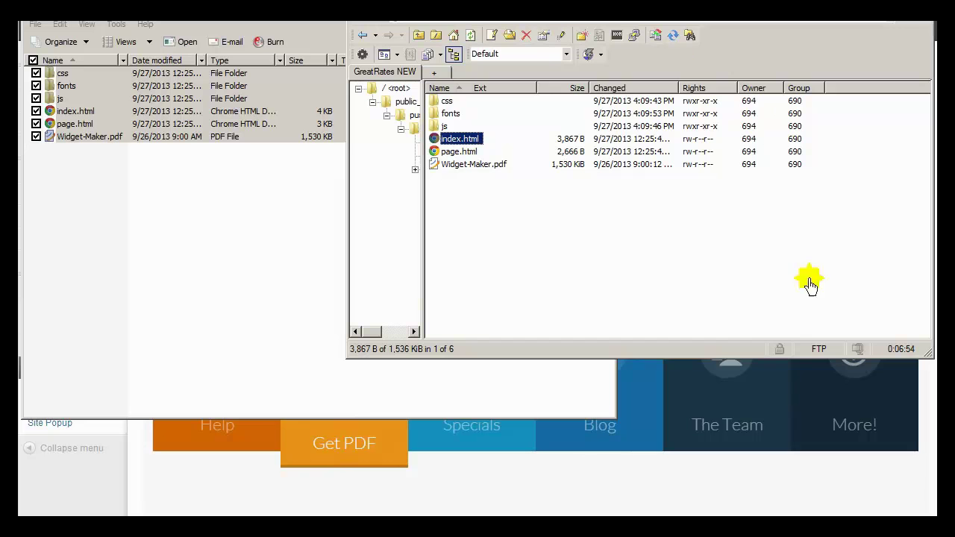
Step: Return to the WordPress Add Widget page and bring the InstantWP control window into view over it
click(839, 423)
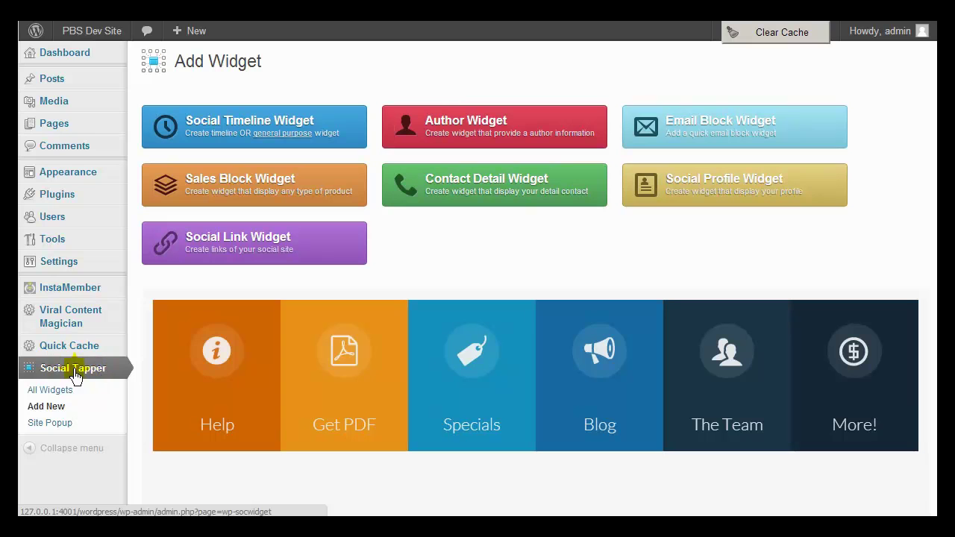
click(216, 485)
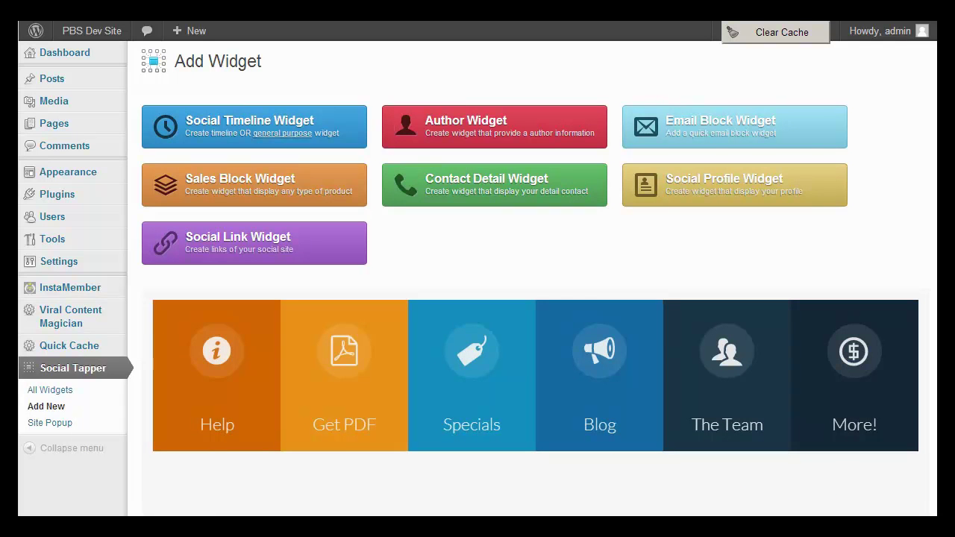
drag(950, 41, 629, 58)
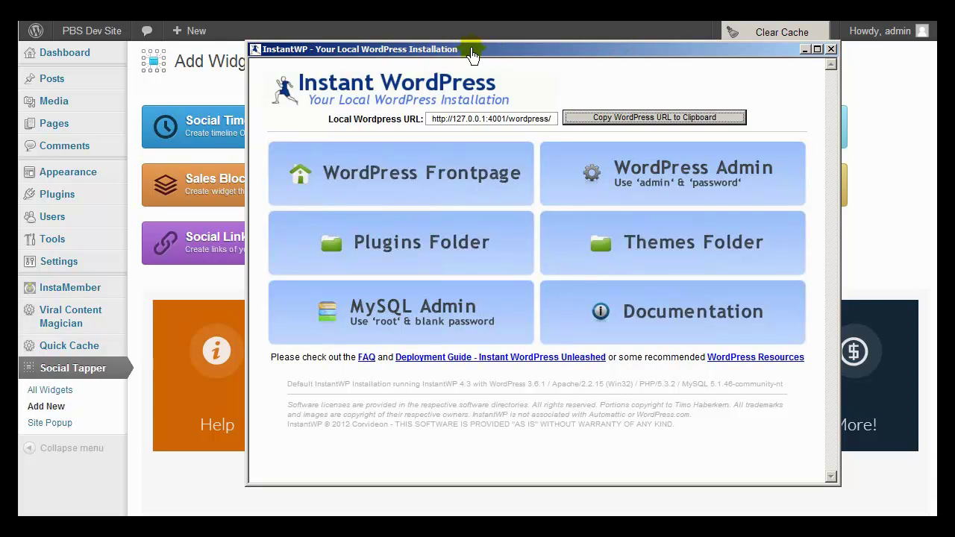